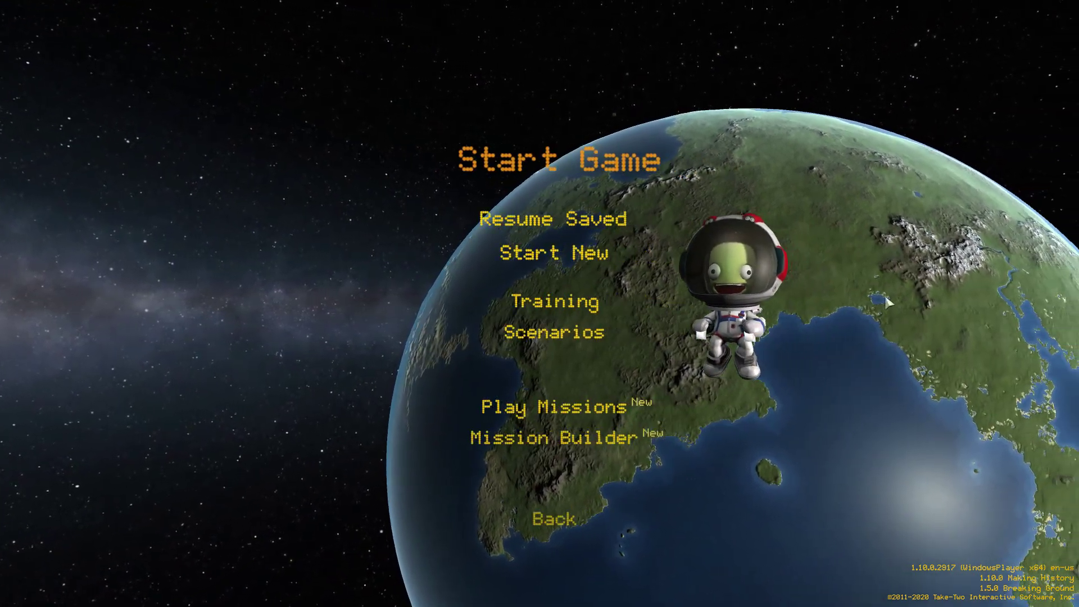
Step: Resume the saved AutoQuickSave System game and open the A.Q.S.S. configuration with quicksave on launch enabled
left_click(508, 217)
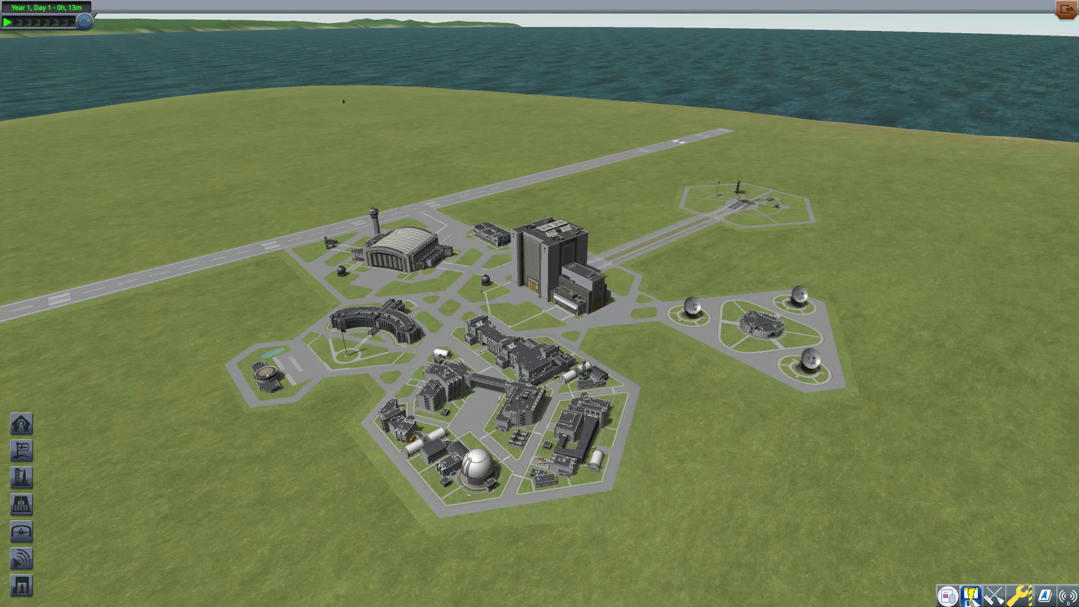
left_click(973, 595)
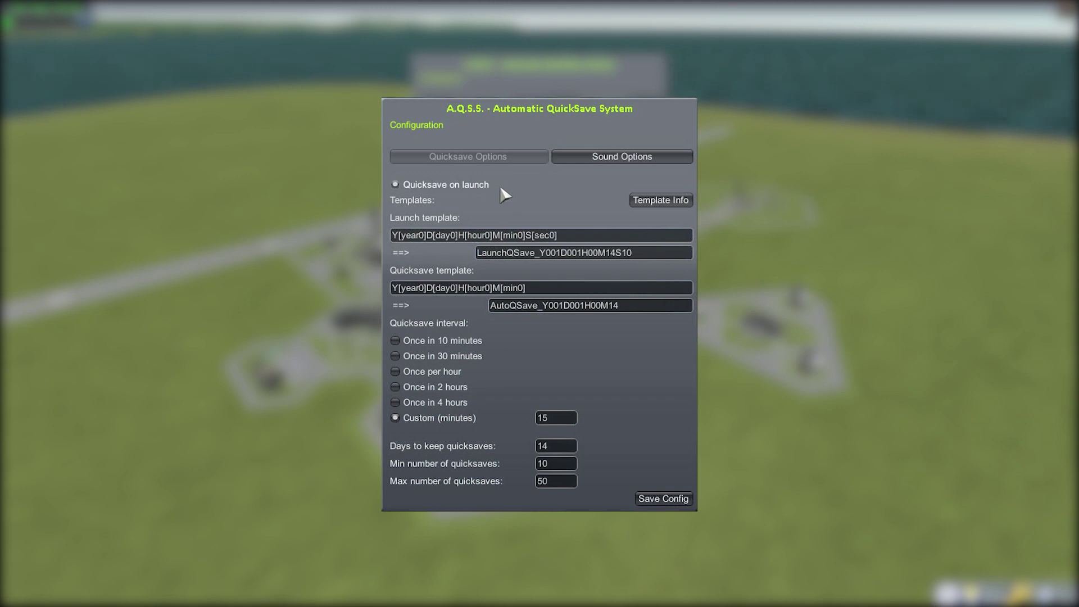
left_click(433, 187)
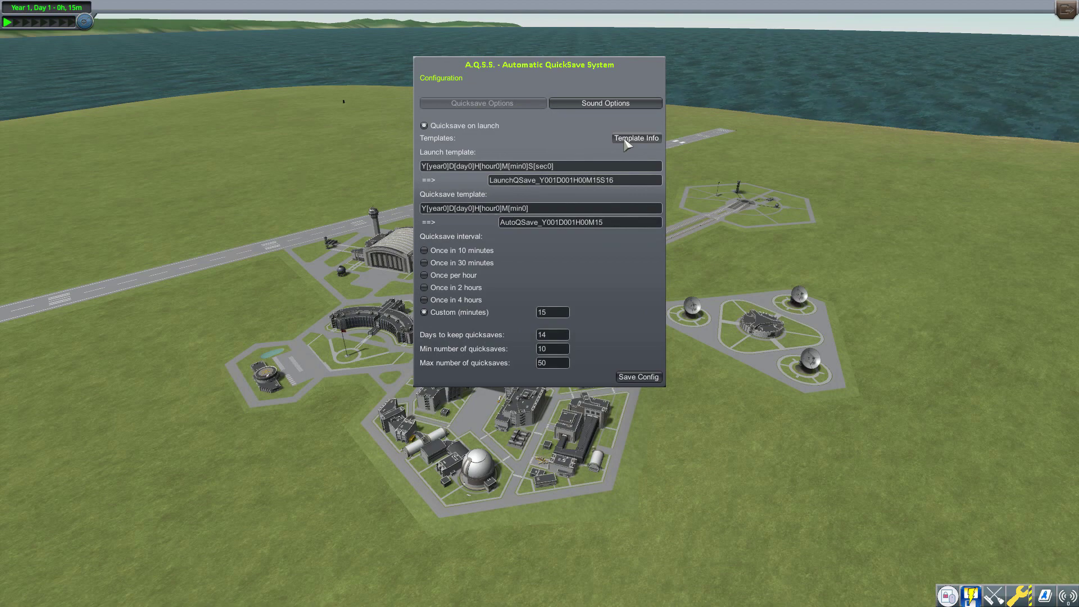
Step: Review the tokens available for the launch and quicksave name templates, and close the template reference
left_click(626, 145)
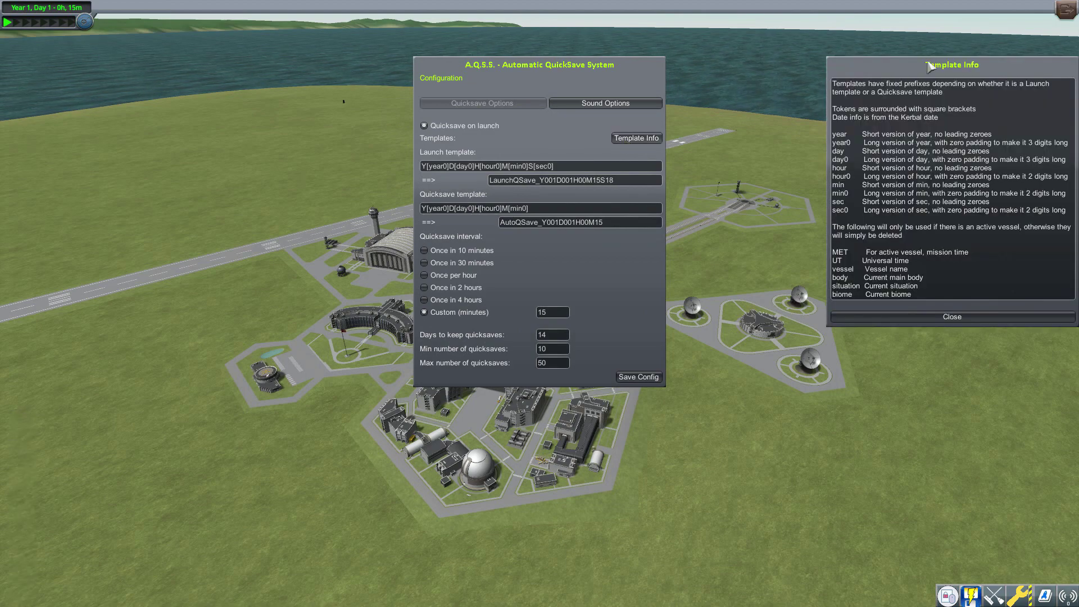
left_click_drag(929, 67, 791, 69)
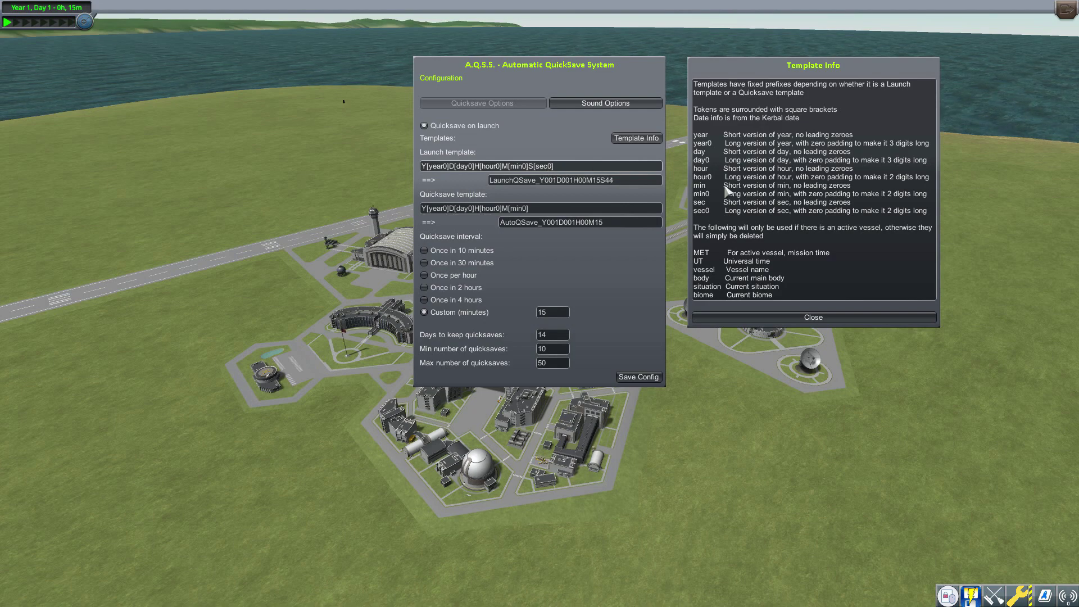
left_click(897, 317)
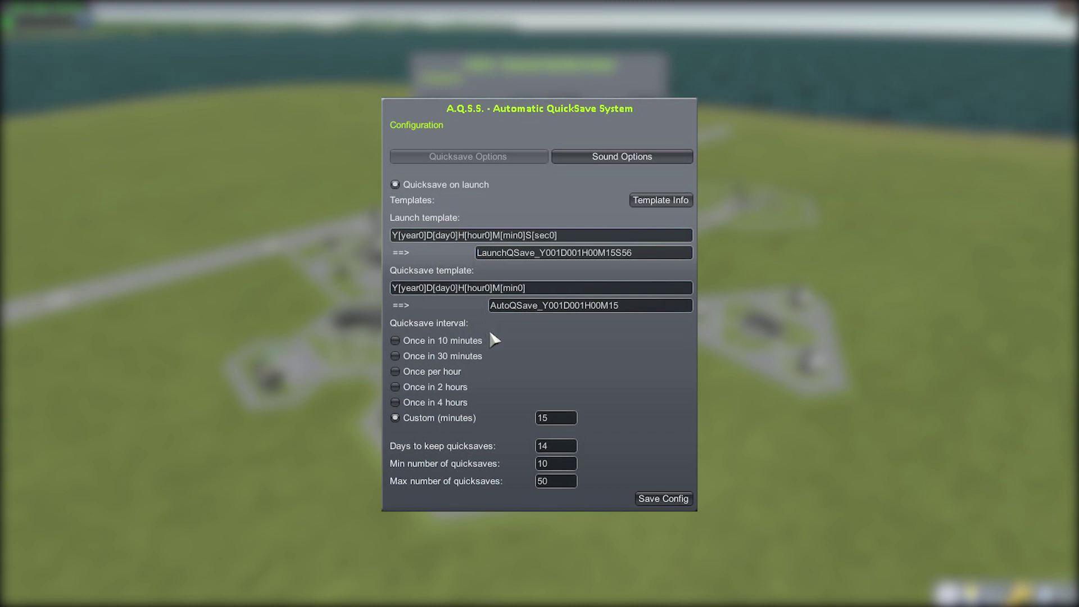
Step: Set the quicksave interval to a custom value of 1 minute
left_click(434, 349)
left_click(460, 373)
left_click(462, 389)
left_click(460, 403)
left_click(562, 423)
type("1")
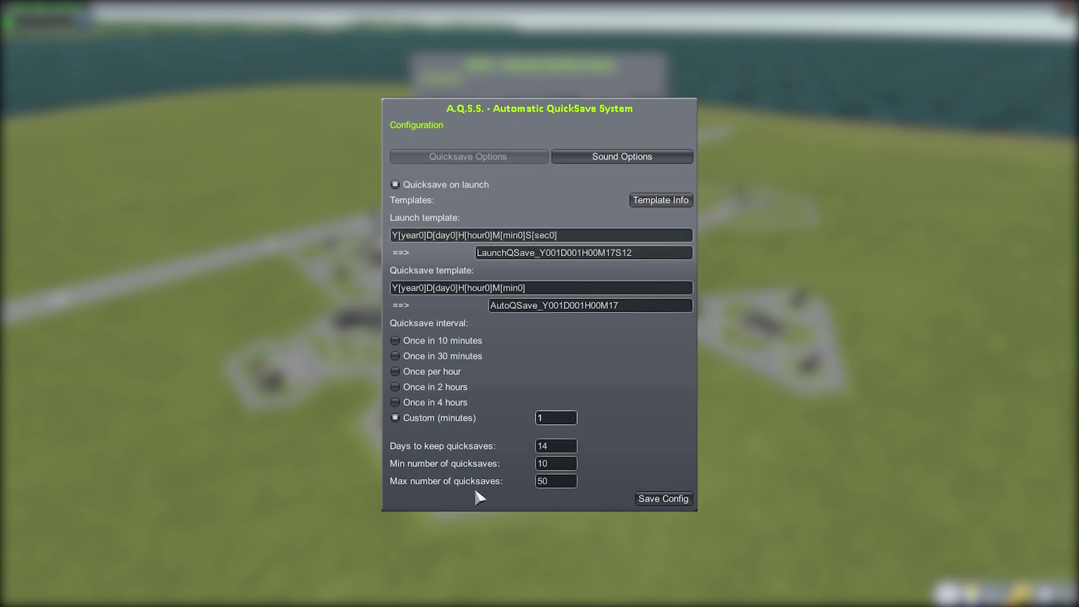
Step: Keep quicksaves for 14 days with a minimum of 10 and a maximum of 50, and save the configuration
left_click(563, 447)
left_click(569, 470)
left_click(568, 484)
left_click(571, 472)
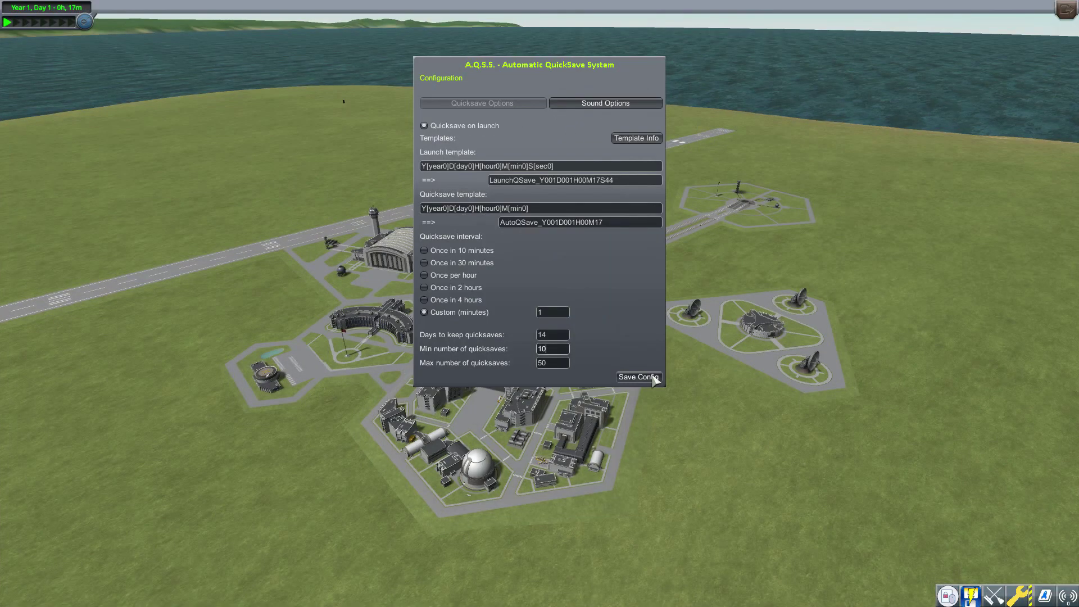
left_click(654, 379)
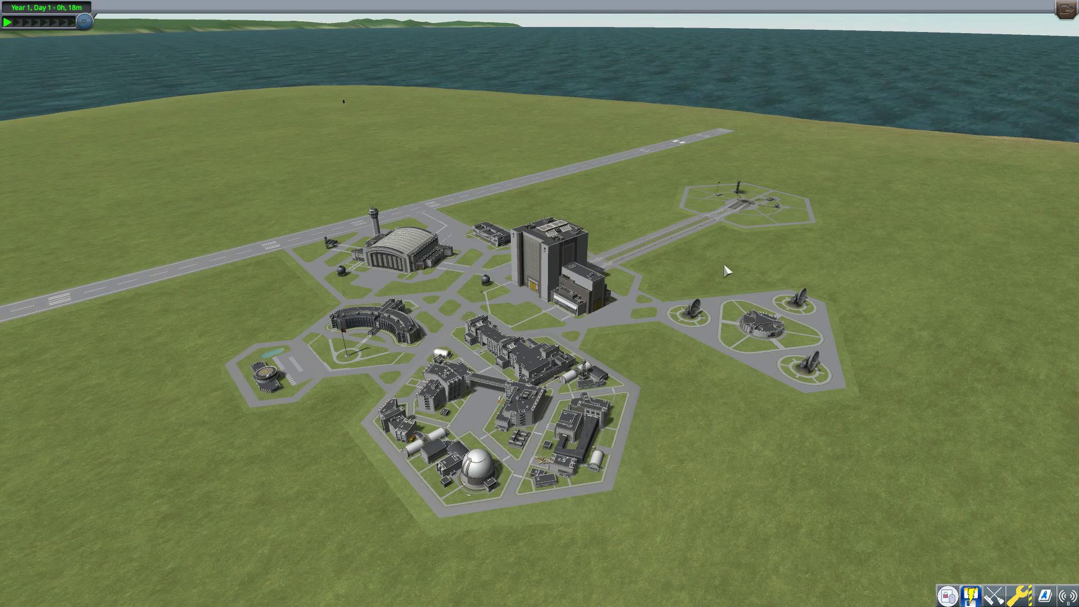
Step: Reopen the A.Q.S.S. sound options and toggle the quicksave sound off and back on
left_click(974, 596)
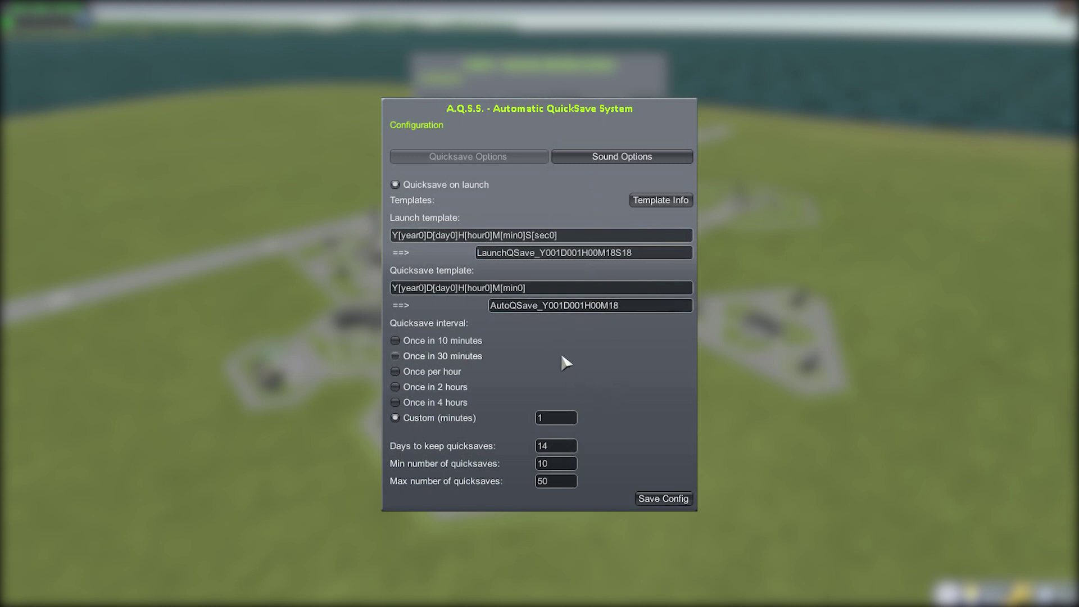
left_click(599, 169)
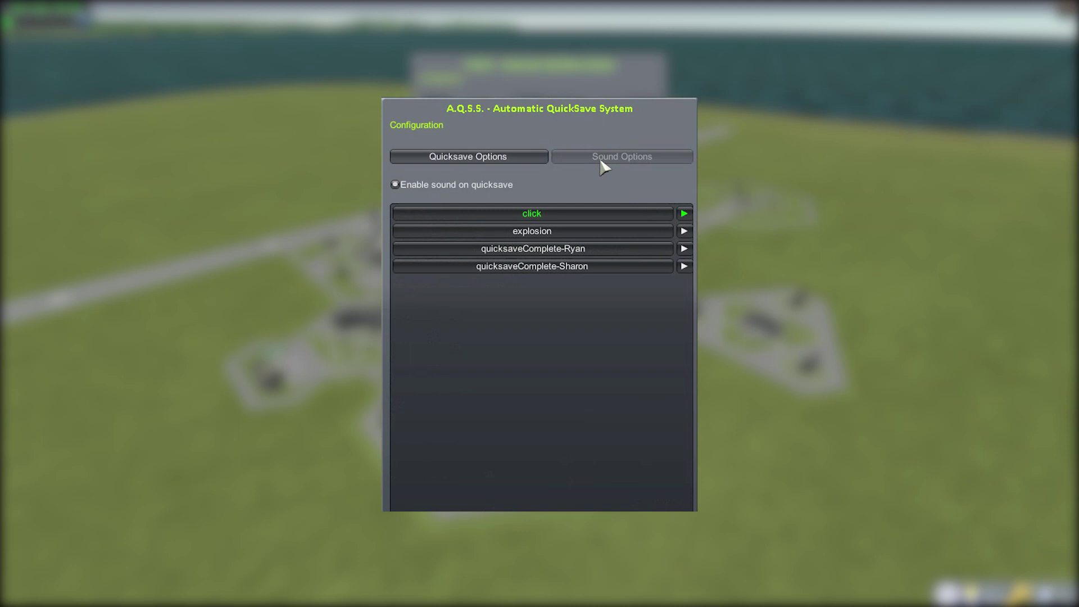
left_click(468, 191)
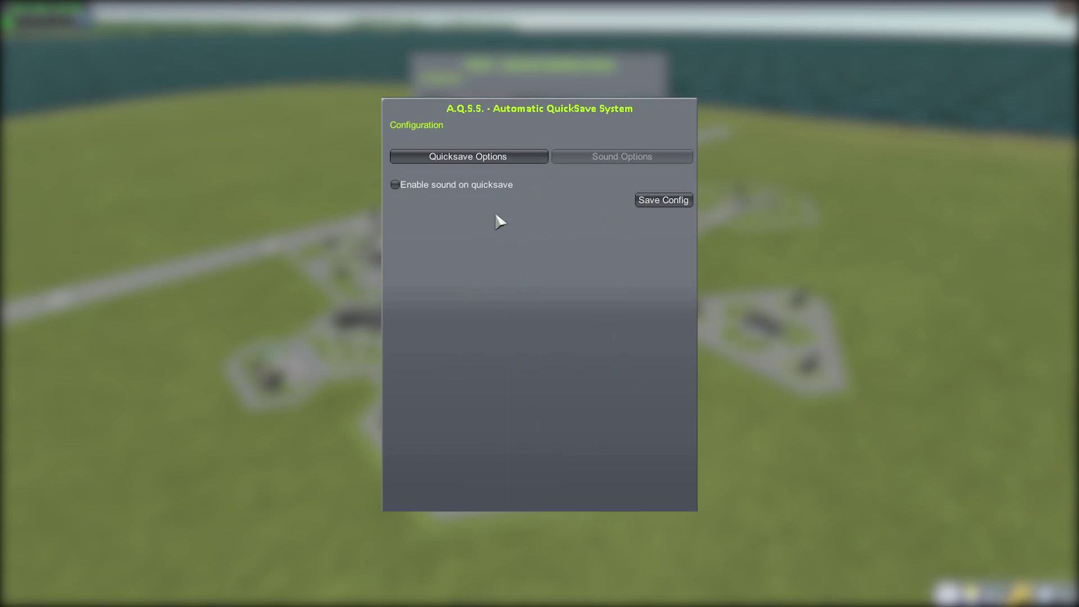
left_click(488, 187)
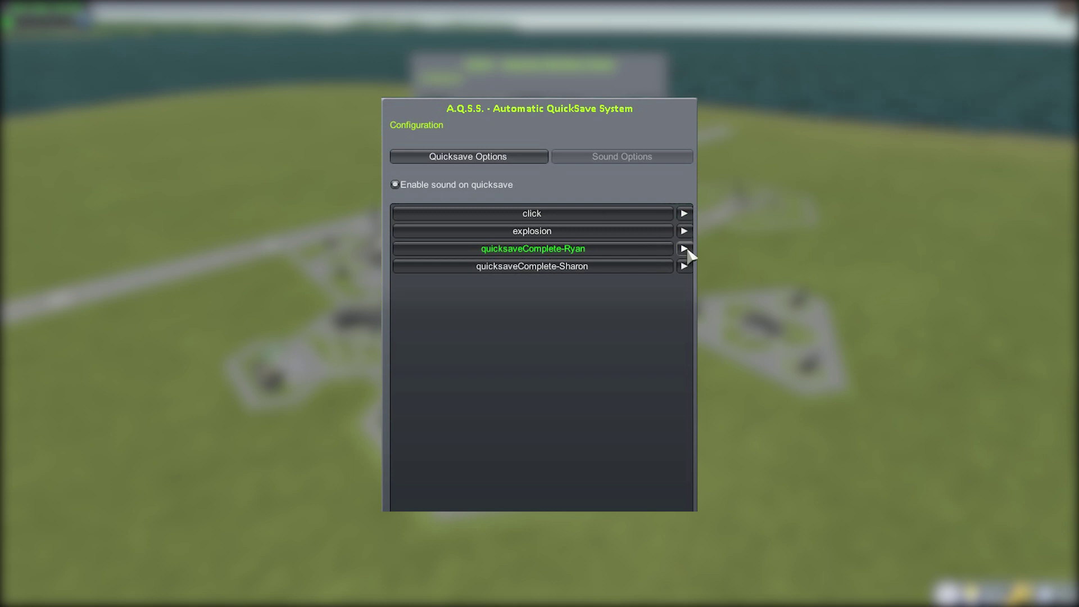
Step: Try the quicksaveComplete-Sharon sound, choose click as the quicksave sound, and save the configuration
left_click(620, 272)
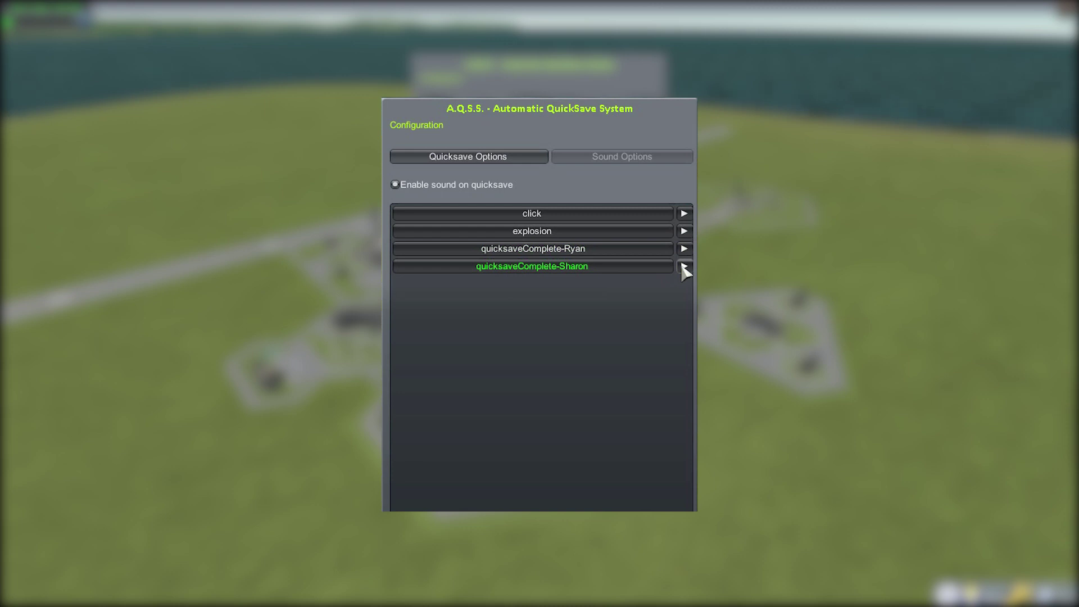
left_click(570, 217)
left_click(522, 215)
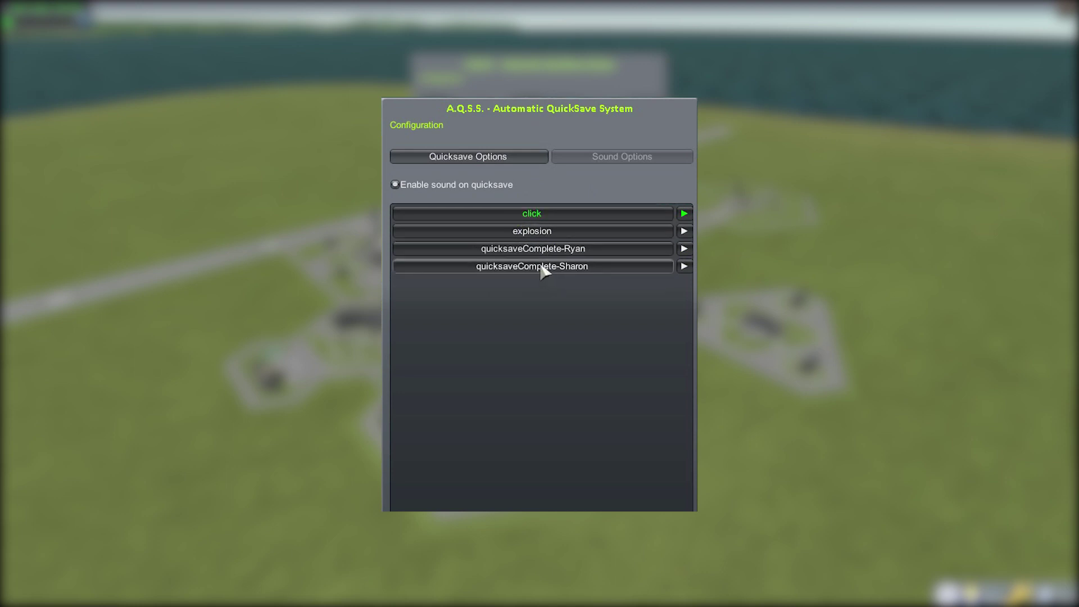
left_click(567, 268)
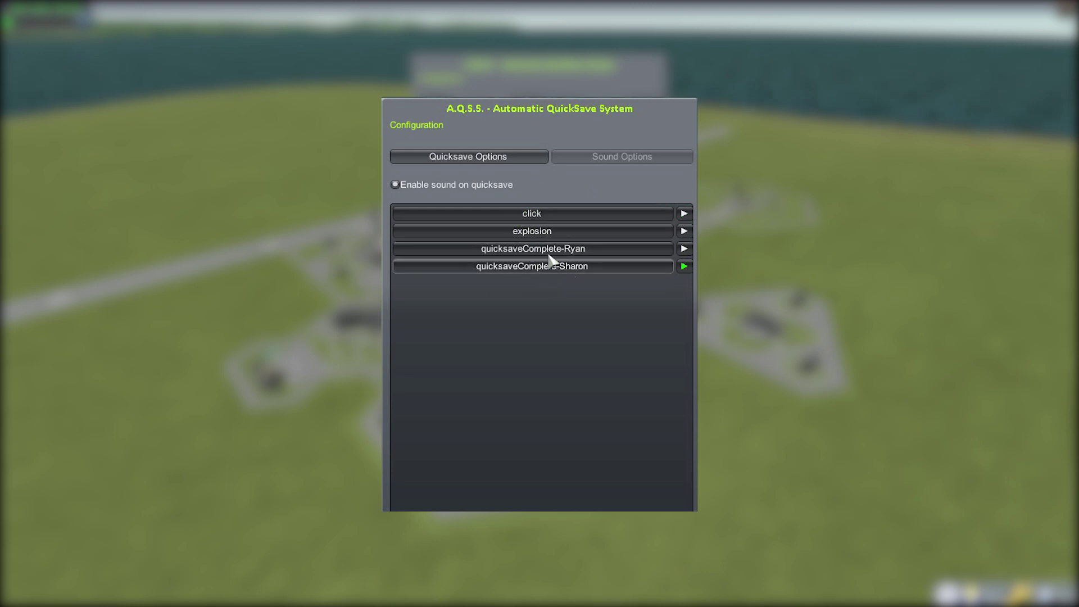
left_click(522, 215)
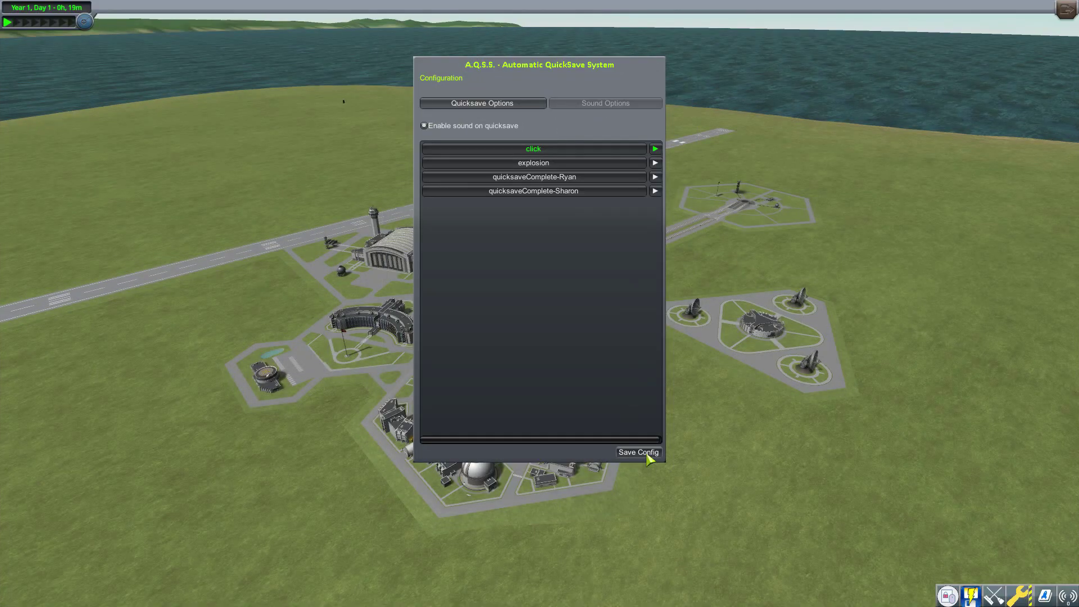
left_click(645, 454)
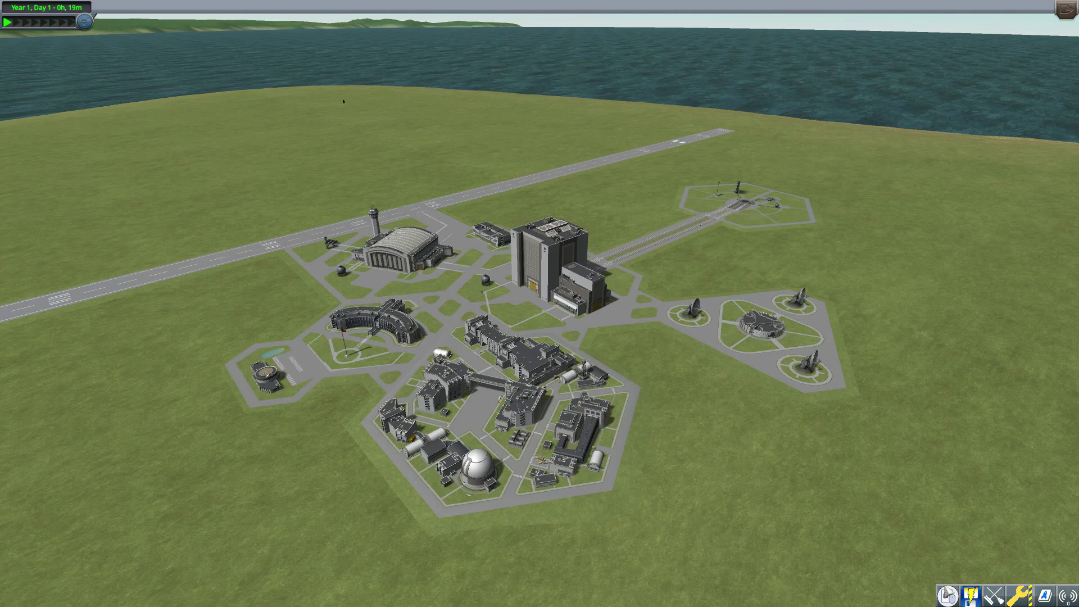
Step: Pause the game, check the list of saved games for automatic quicksaves, and resume without loading any
key("Escape")
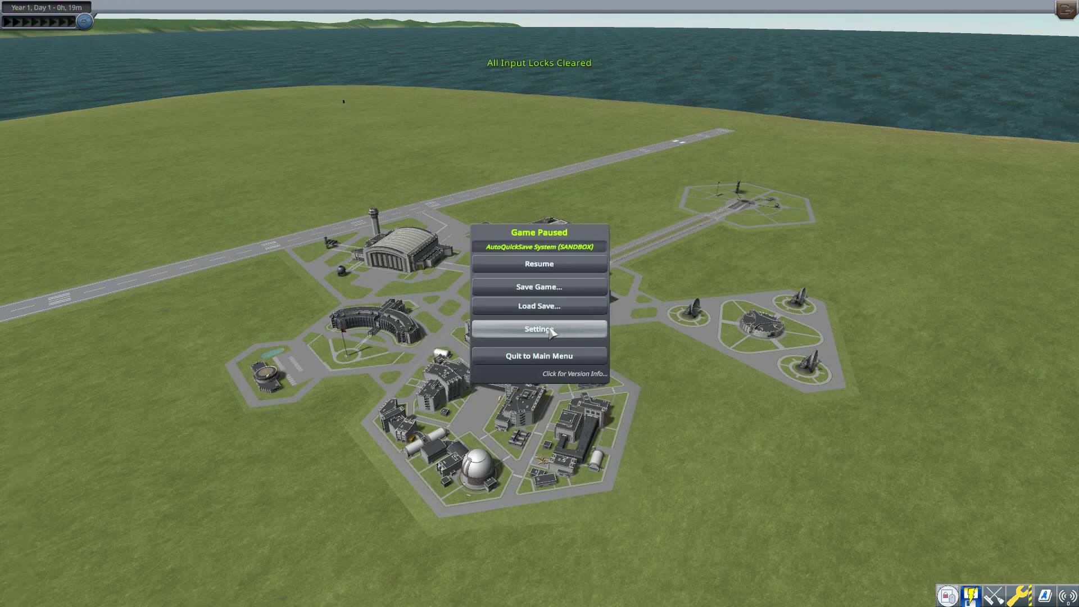
left_click(553, 306)
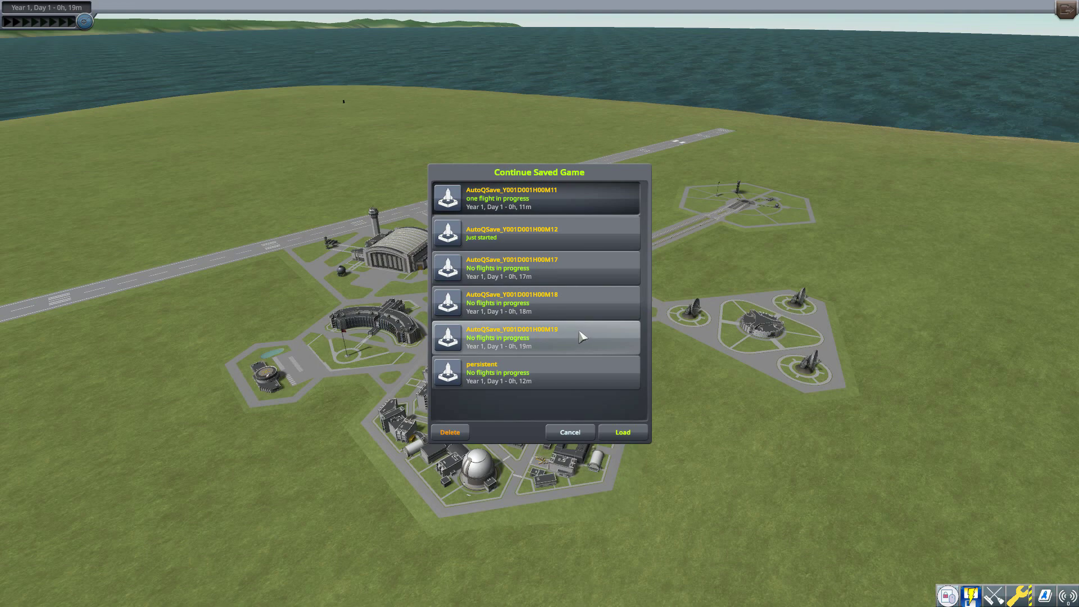
left_click(570, 432)
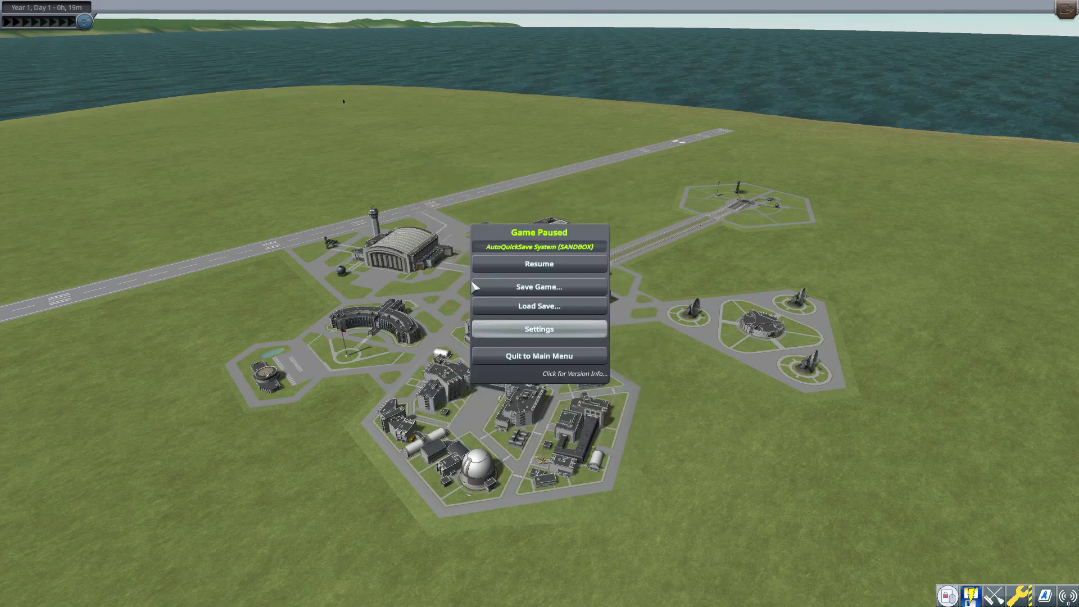
left_click(544, 263)
Step: Reopen the A.Q.S.S. configuration and review its quicksave options and sound options
left_click(971, 595)
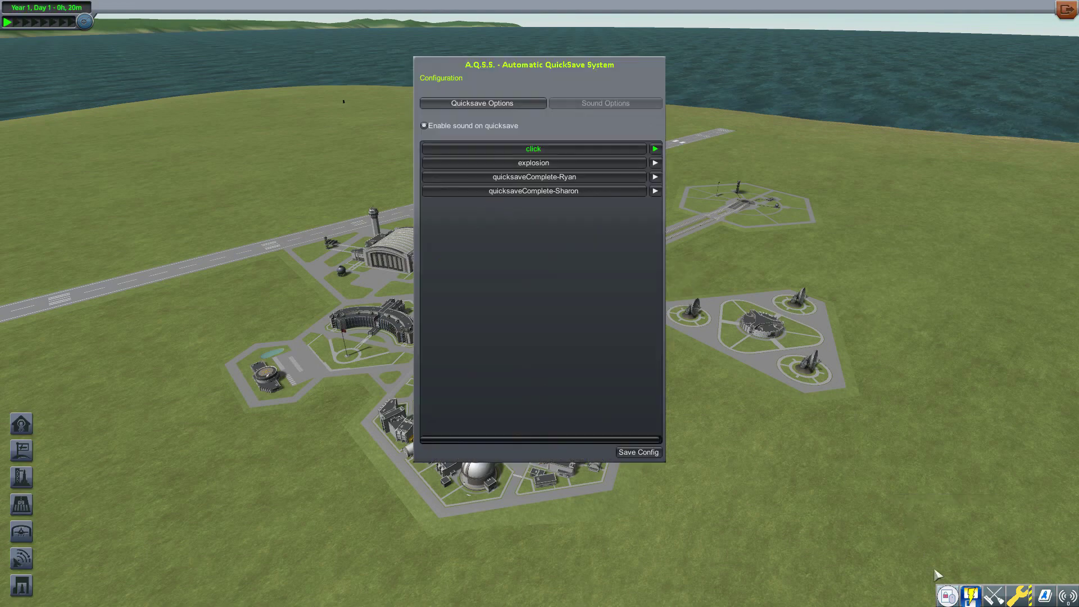
left_click(464, 105)
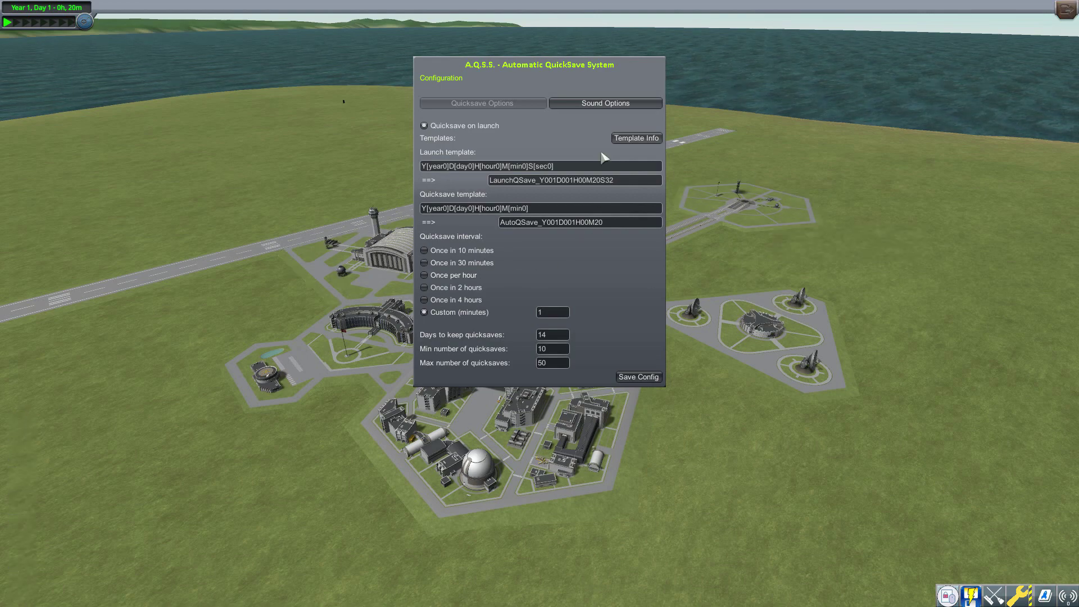
left_click(582, 107)
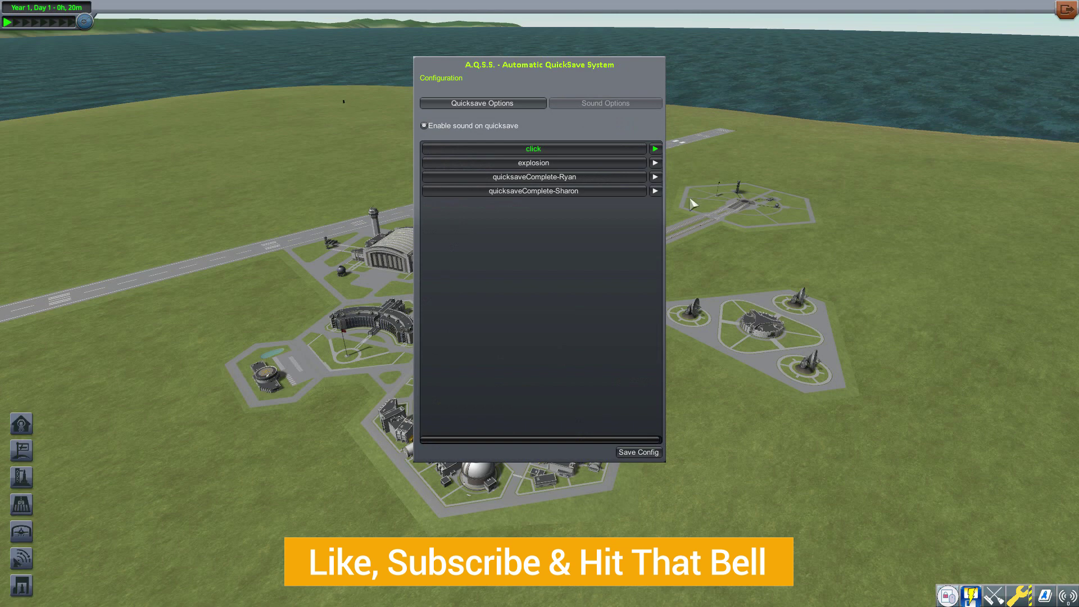